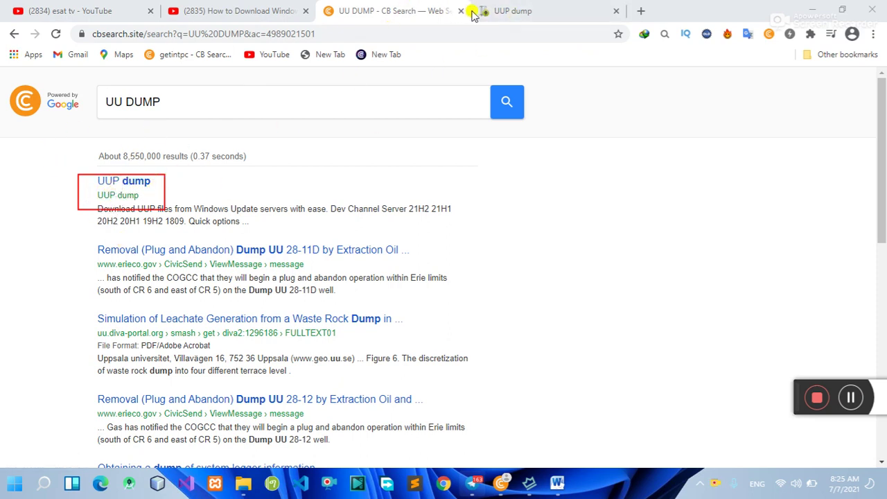
Step: Switch to the UUP dump site and request the x64 version of the Latest Dev Channel build
left_click(501, 10)
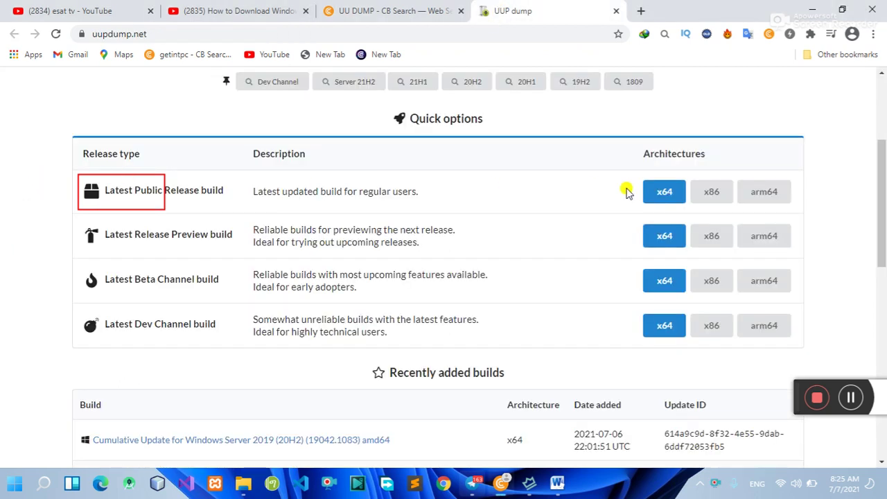
left_click_drag(851, 397, 463, 406)
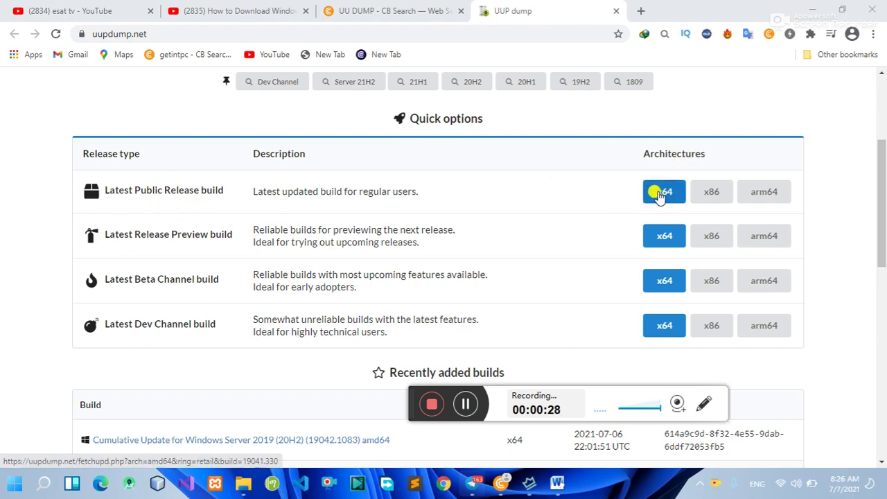
scroll(347, 202, "down", 4)
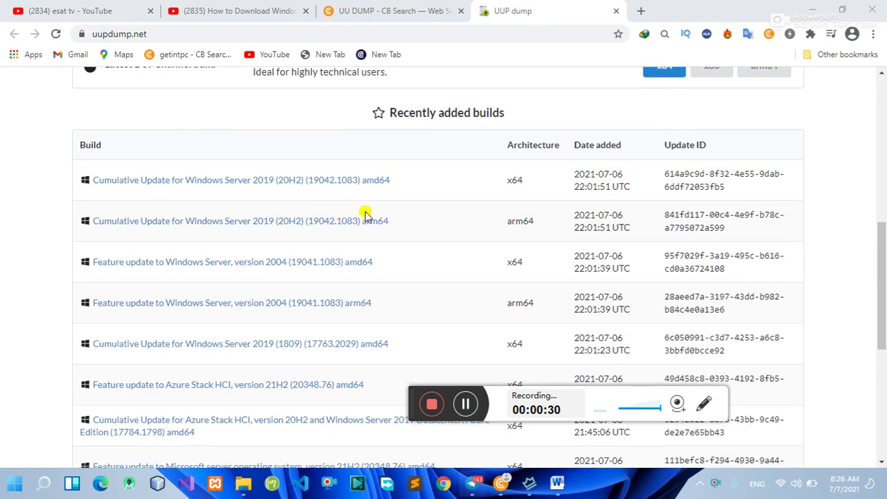
scroll(400, 224, "up", 2)
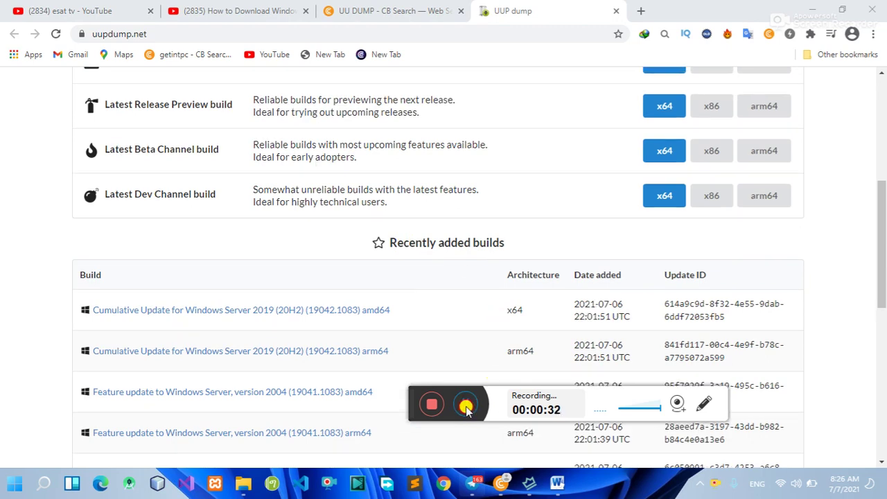
scroll(466, 409, "up", 2)
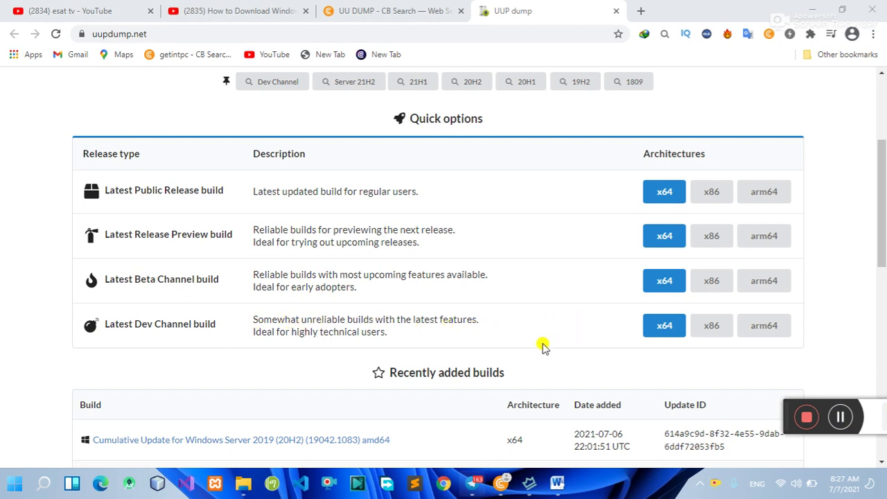
left_click(664, 329)
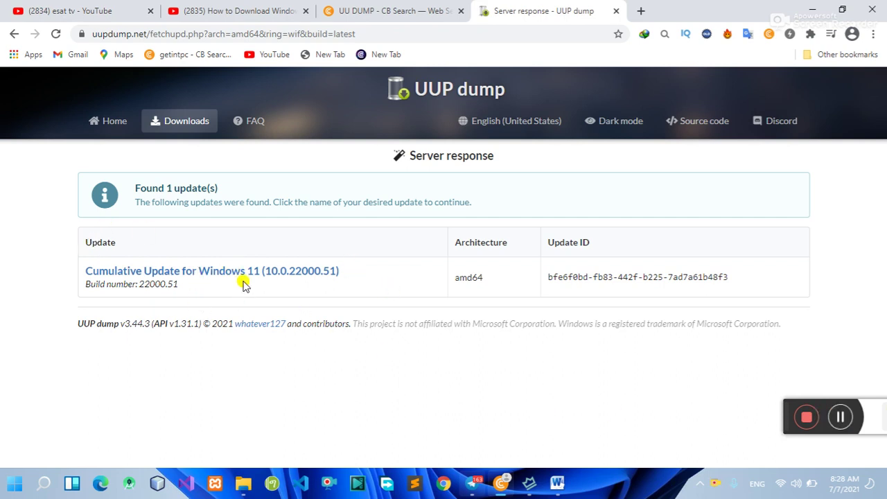
Step: Open Cumulative Update for Windows 11 (10.0.22000.51), choose English (United States) as the language and continue to the editions
left_click(161, 273)
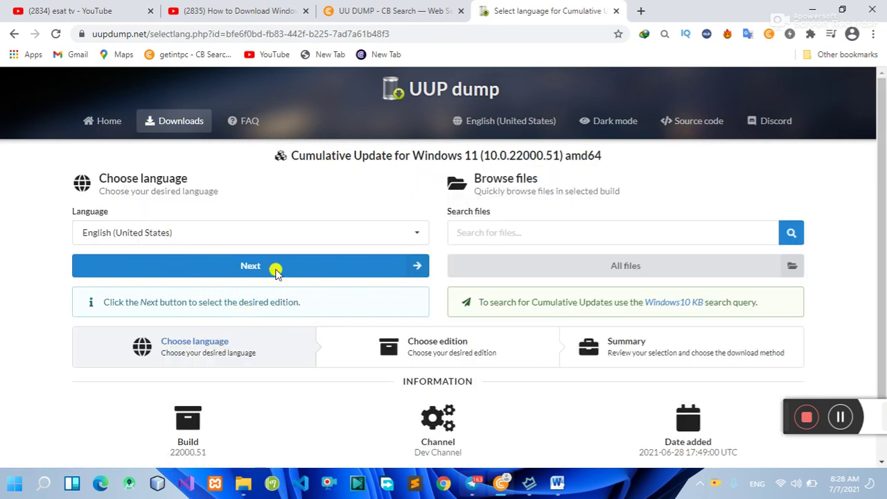
left_click(418, 238)
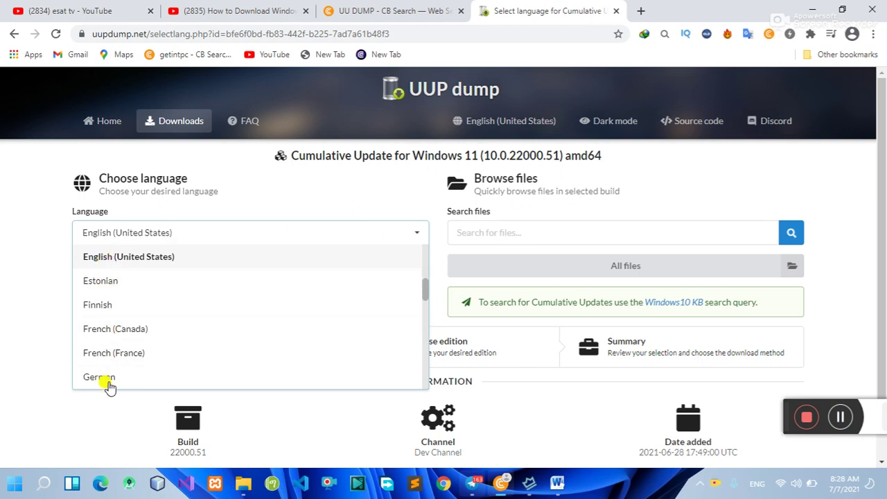
left_click(129, 258)
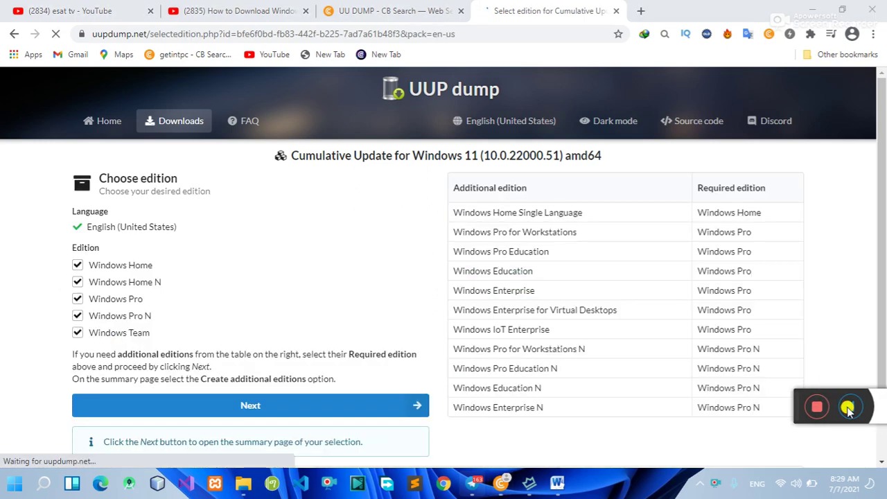
Step: Leave only the Windows Pro edition selected and continue to the download summary
left_click(77, 280)
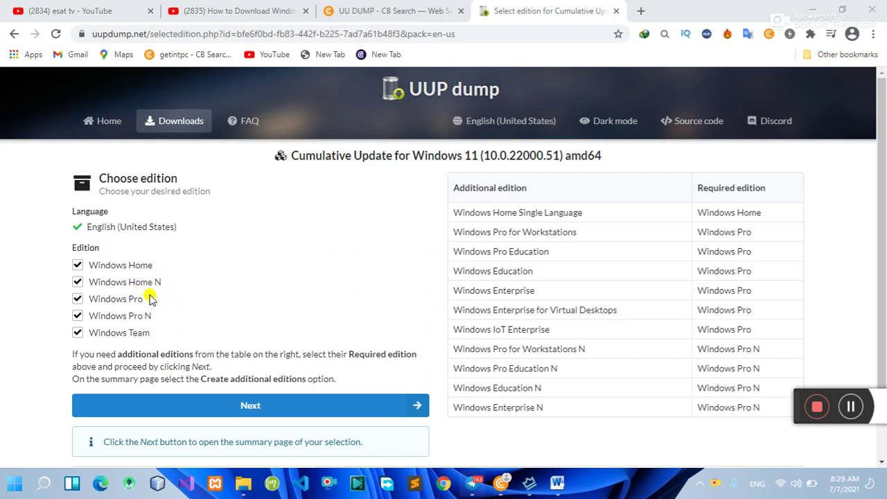
left_click(77, 265)
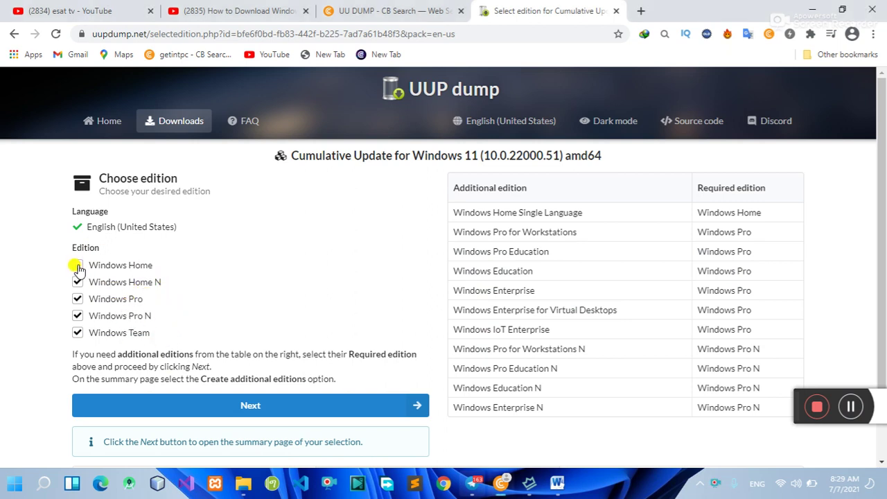
left_click(78, 299)
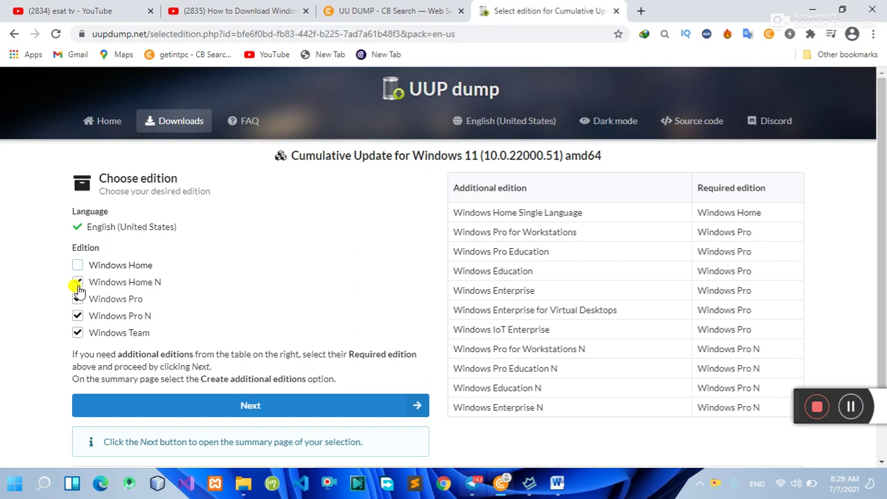
left_click(77, 283)
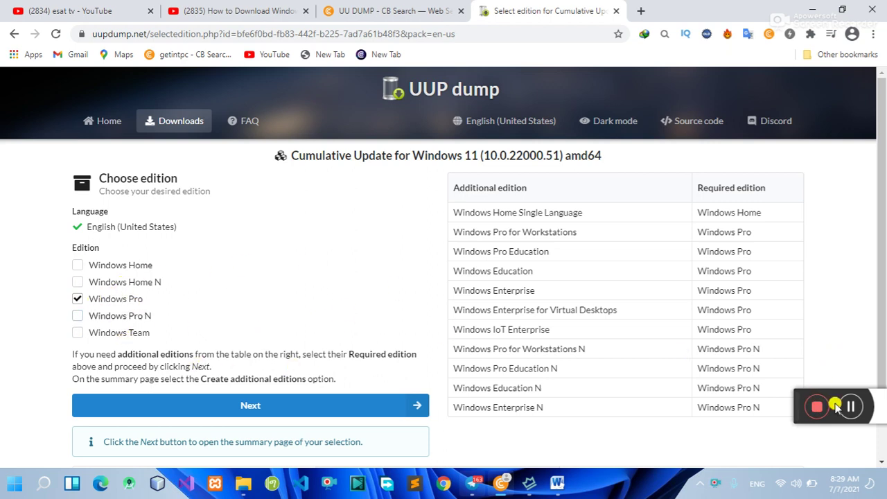
mouse_move(768, 428)
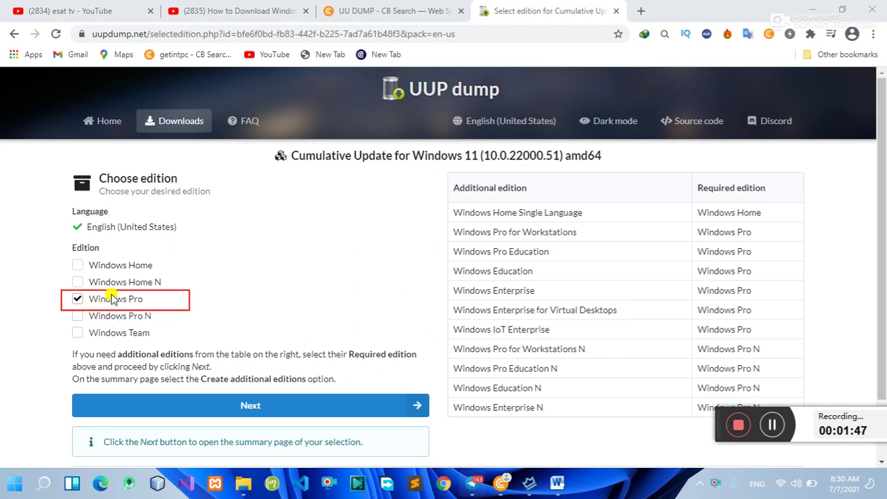
left_click(775, 425)
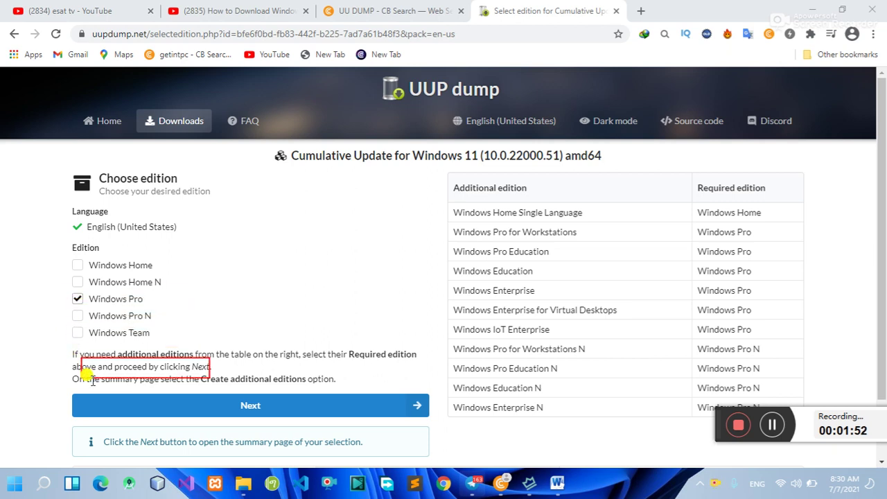
left_click(254, 411)
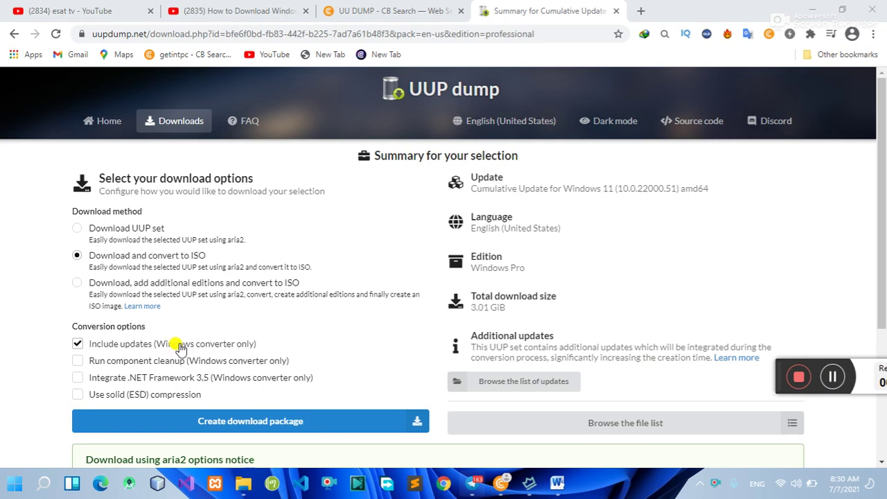
Step: Create the download package with Download and convert to ISO and updates included, and start downloading the archive
scroll(179, 348, "down", 1)
scroll(183, 342, "up", 1)
scroll(191, 339, "down", 1)
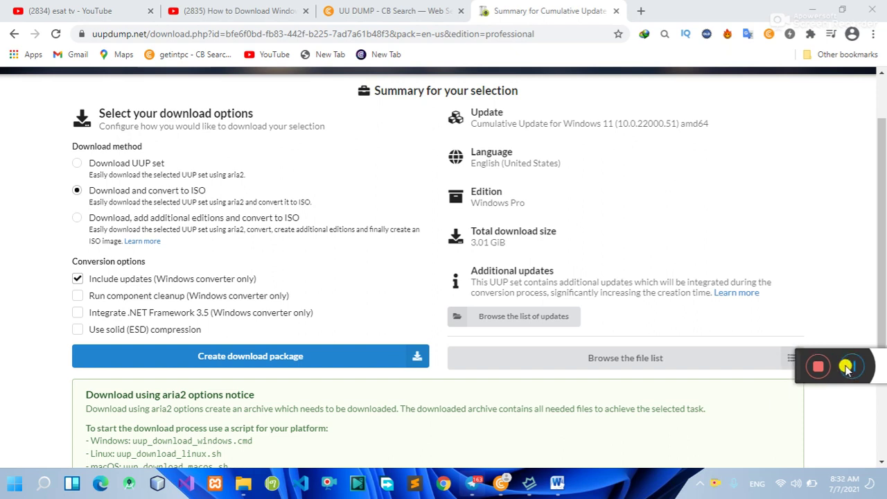
left_click(847, 367)
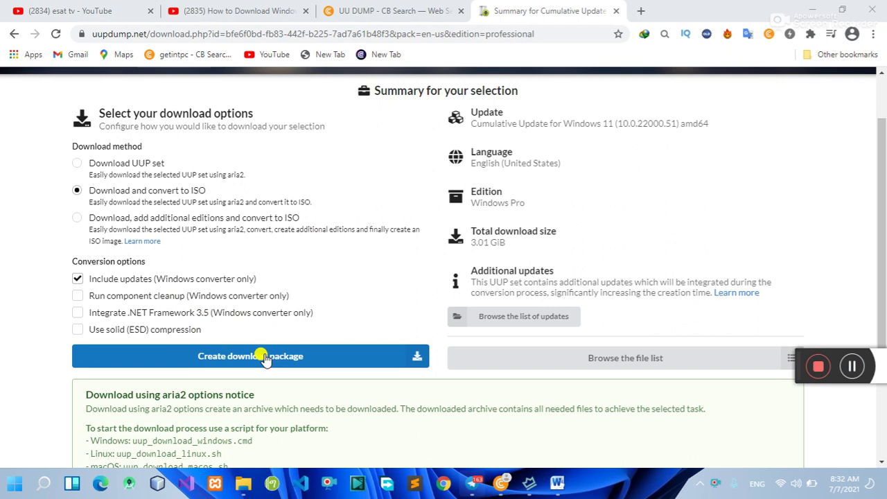
left_click(265, 358)
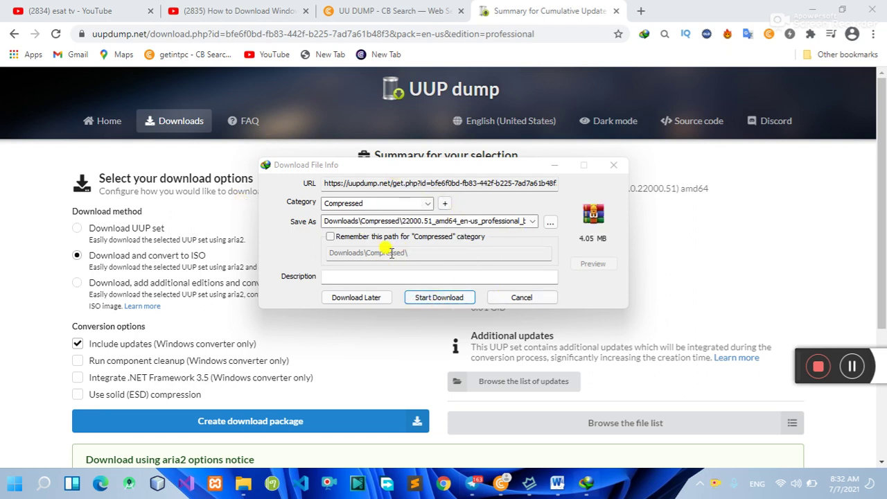
left_click(438, 299)
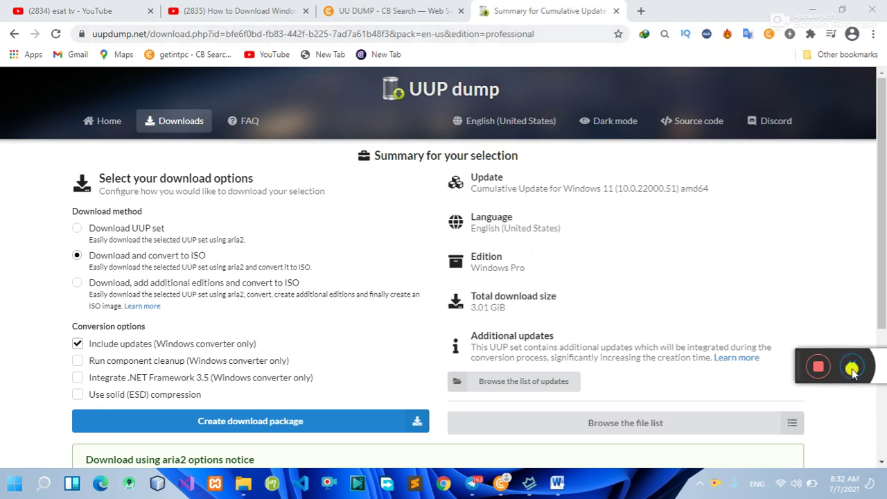
left_click(852, 366)
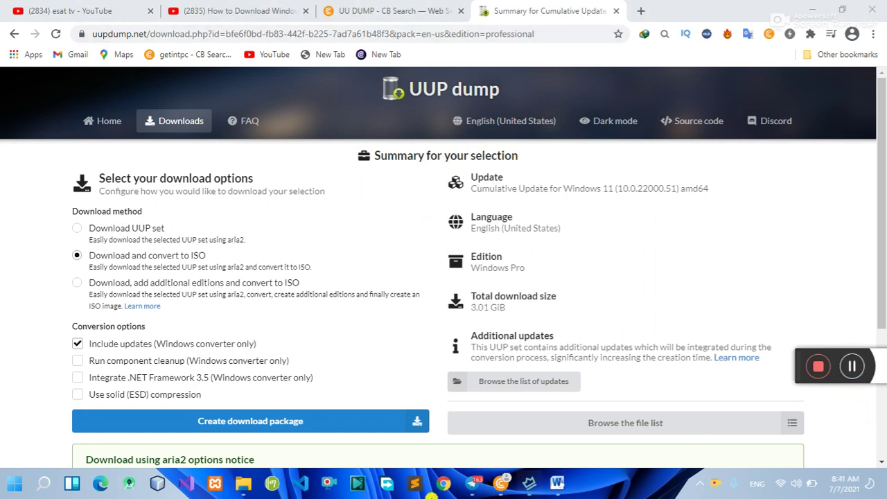
Step: Switch to File Explorer and open the Compressed folder inside Downloads
left_click(243, 485)
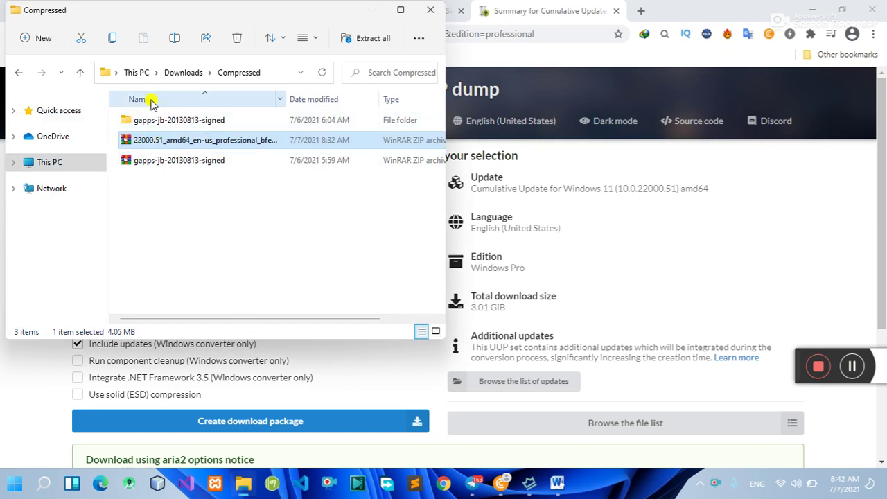
left_click(19, 73)
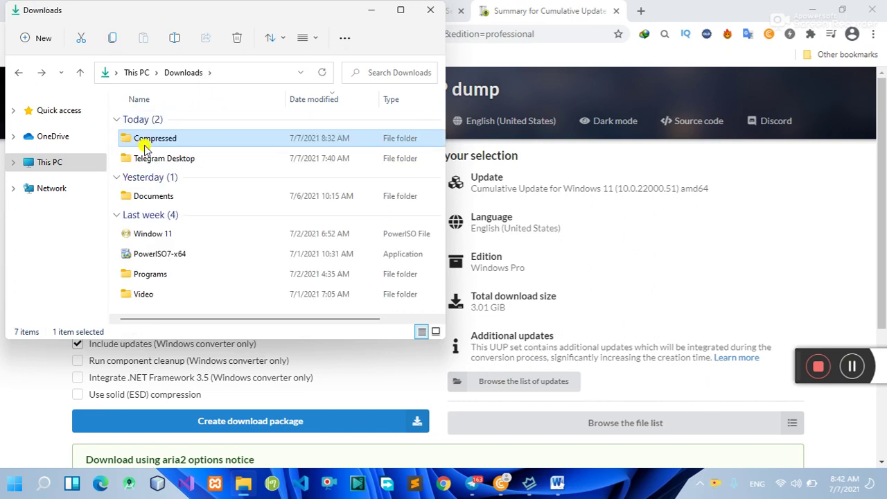
double_click(149, 142)
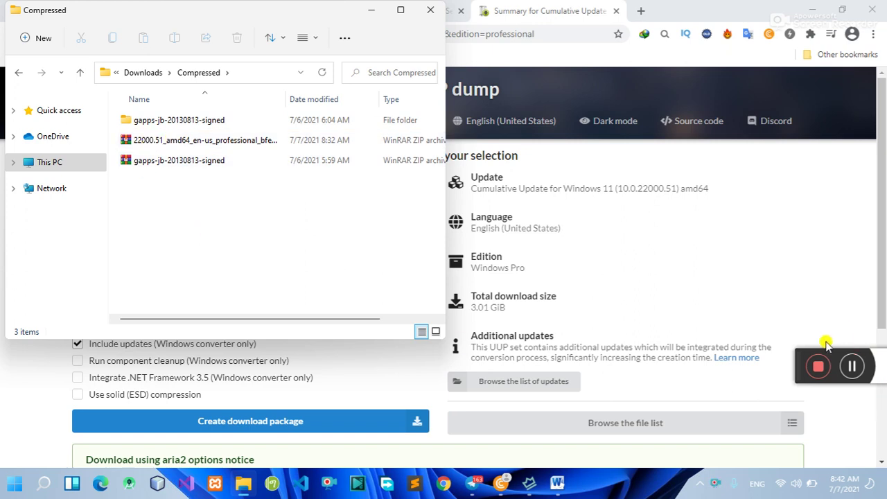
mouse_move(824, 364)
left_click_drag(763, 390, 534, 390)
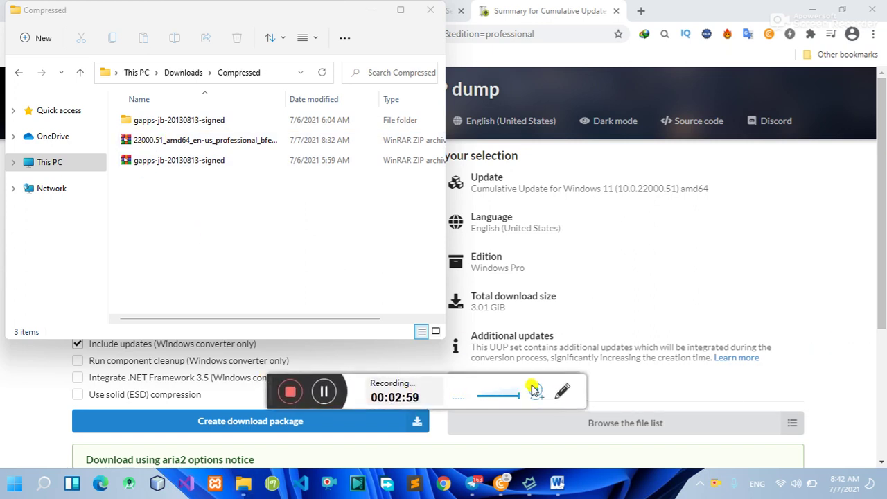
left_click(561, 392)
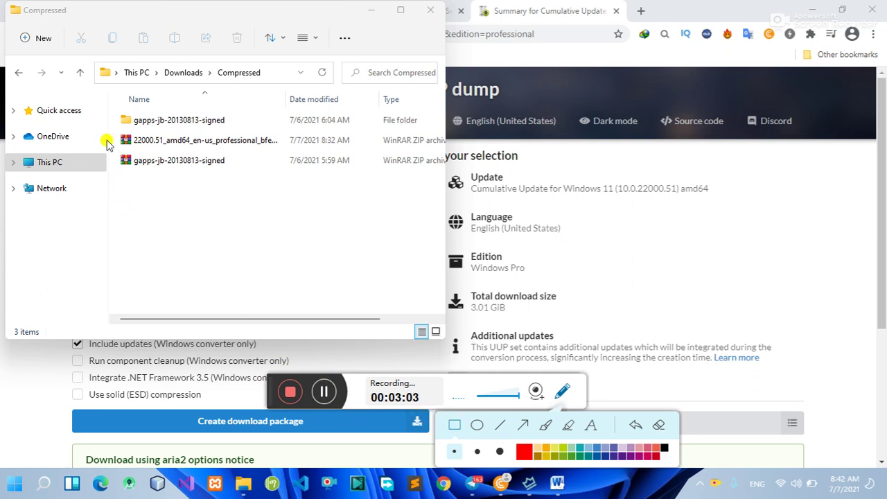
mouse_move(107, 138)
left_mouse_down()
mouse_move(224, 158)
mouse_move(294, 155)
left_mouse_up()
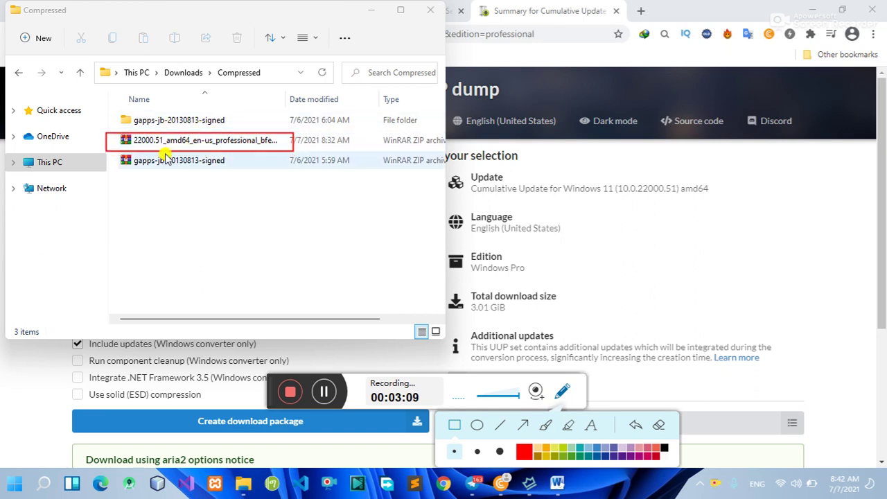
left_click(630, 424)
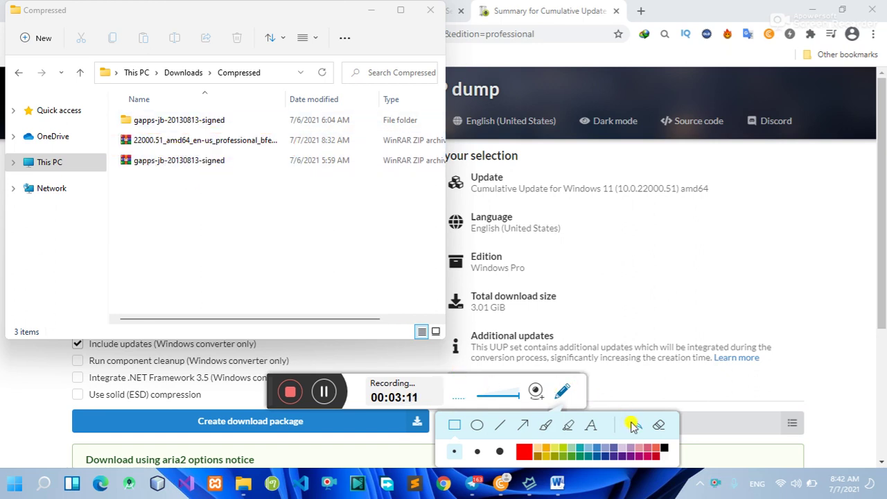
Step: Start Extract All on the 22000.51_amd64_en-us_professional ZIP archive in the Compressed folder and move the extraction dialog over the File Explorer window
left_click(222, 142)
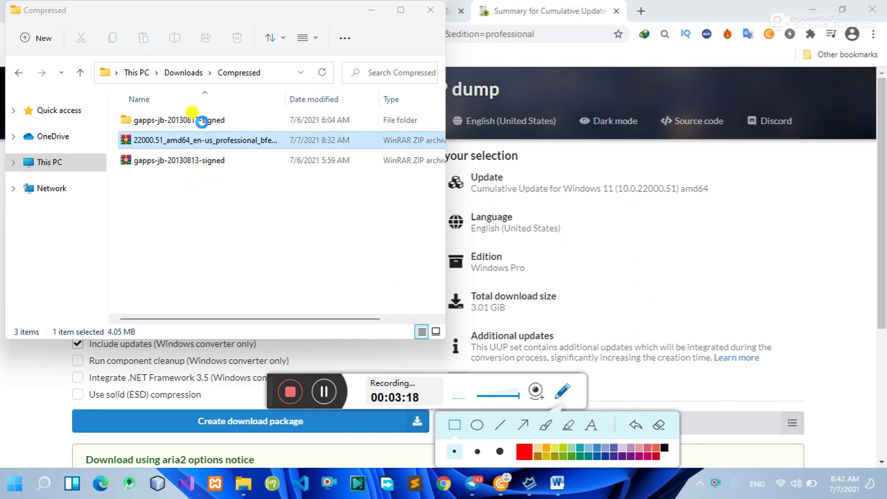
right_click(242, 240)
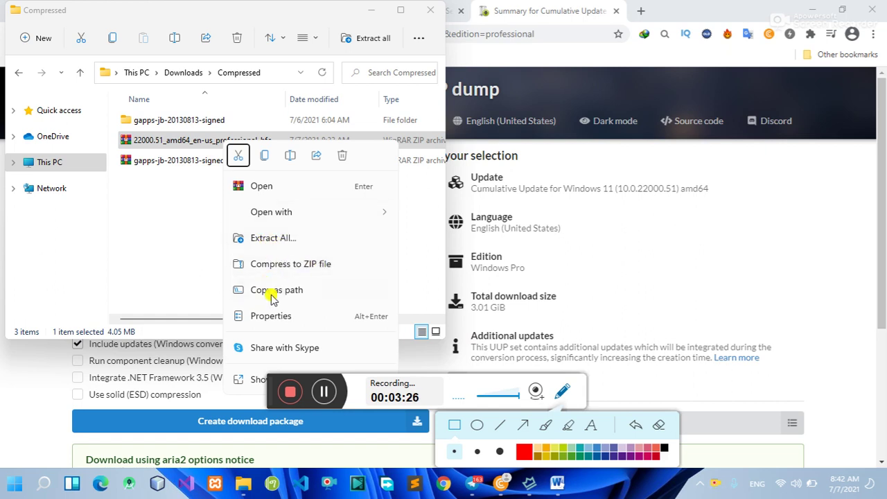
left_click(567, 394)
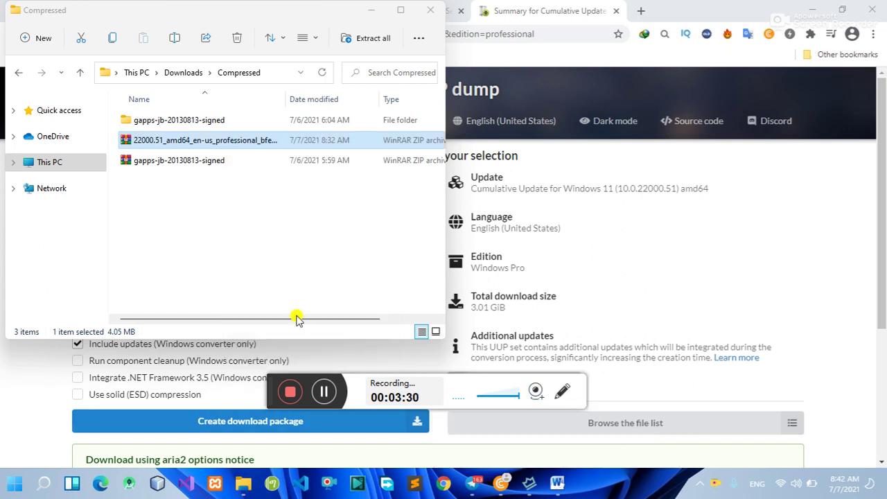
left_click(228, 145)
right_click(235, 142)
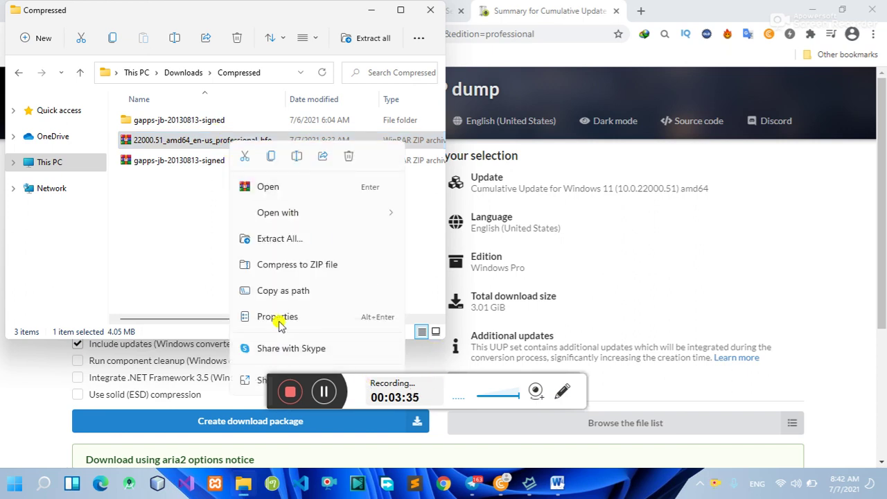
left_click(276, 239)
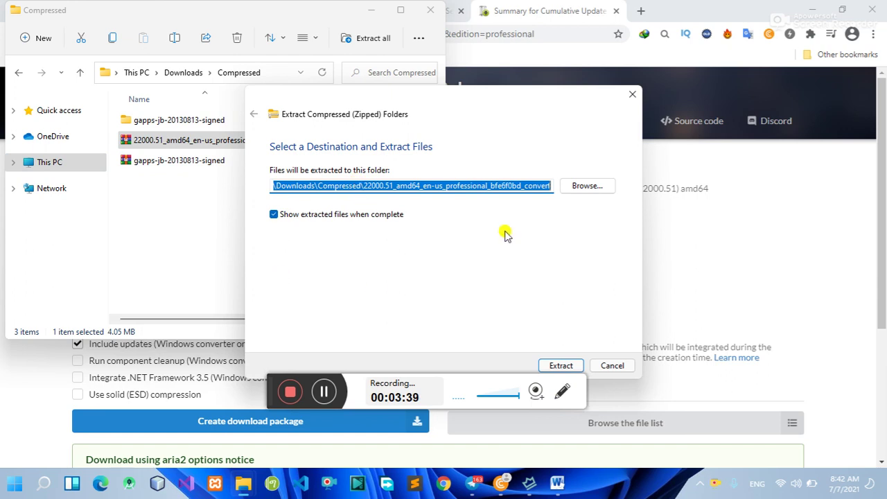
left_click_drag(468, 97, 310, 69)
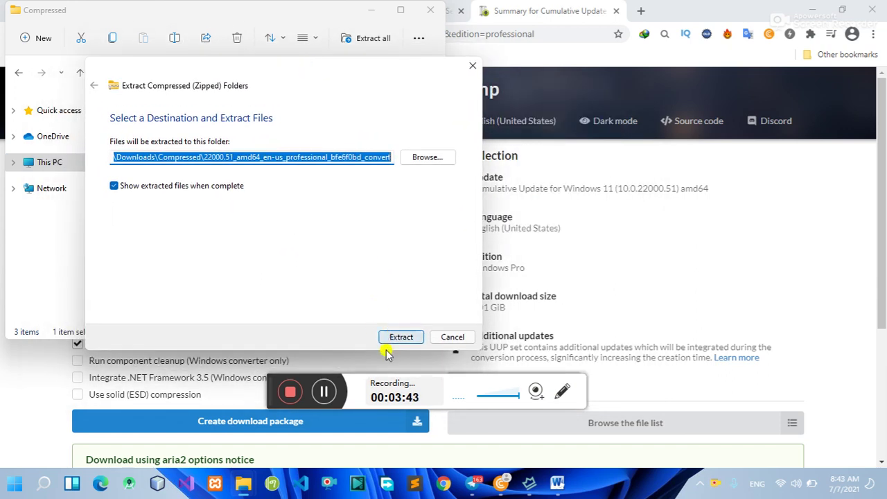
left_click(563, 393)
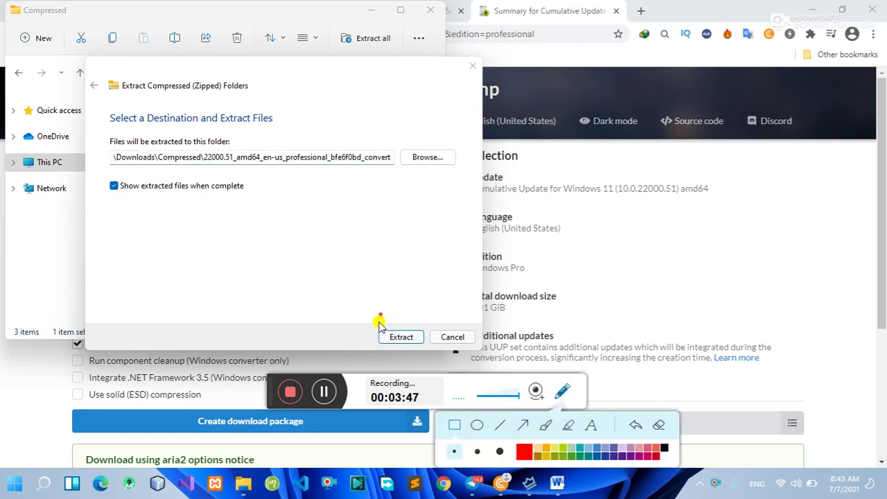
mouse_move(380, 321)
left_mouse_down()
mouse_move(402, 353)
mouse_move(430, 347)
left_mouse_up()
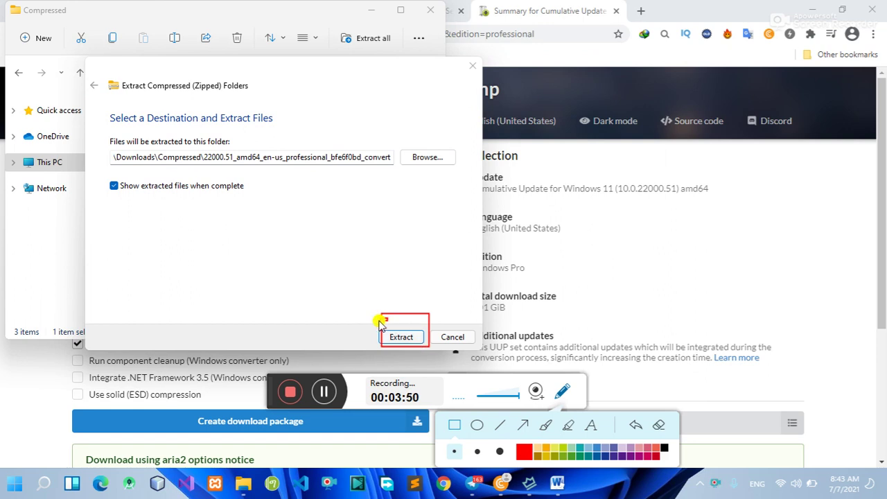
left_click_drag(386, 320, 379, 320)
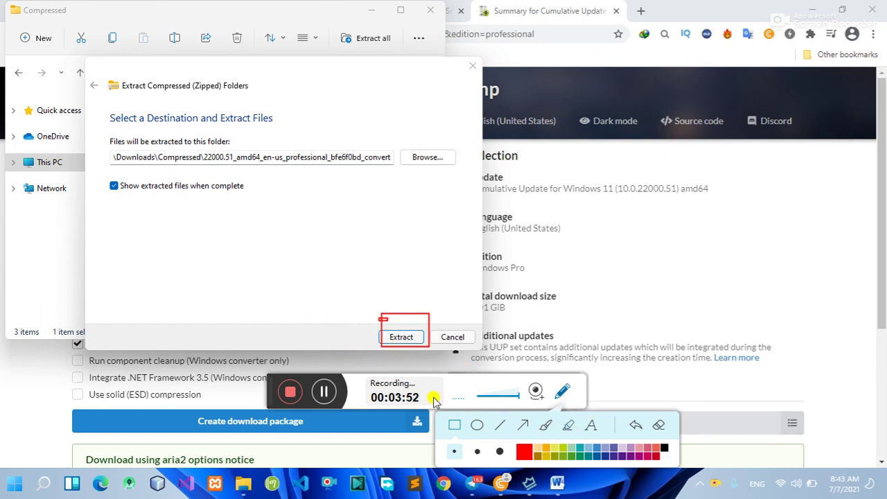
left_click(635, 425)
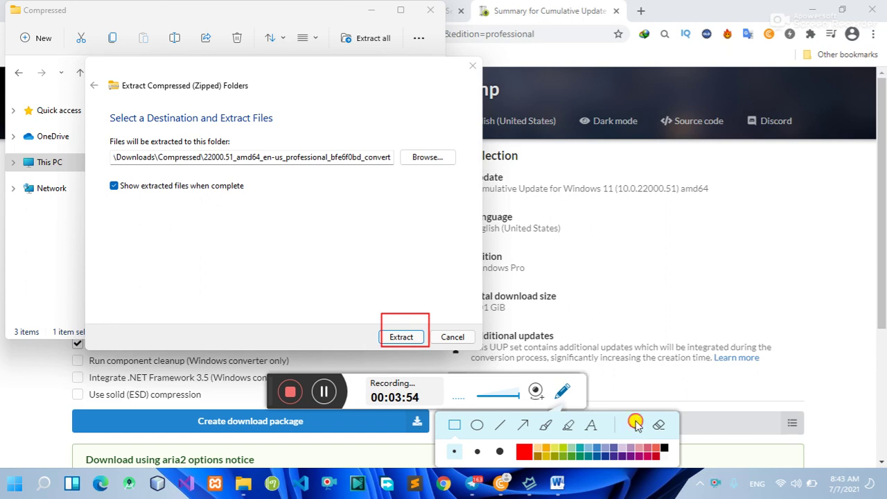
left_click(636, 425)
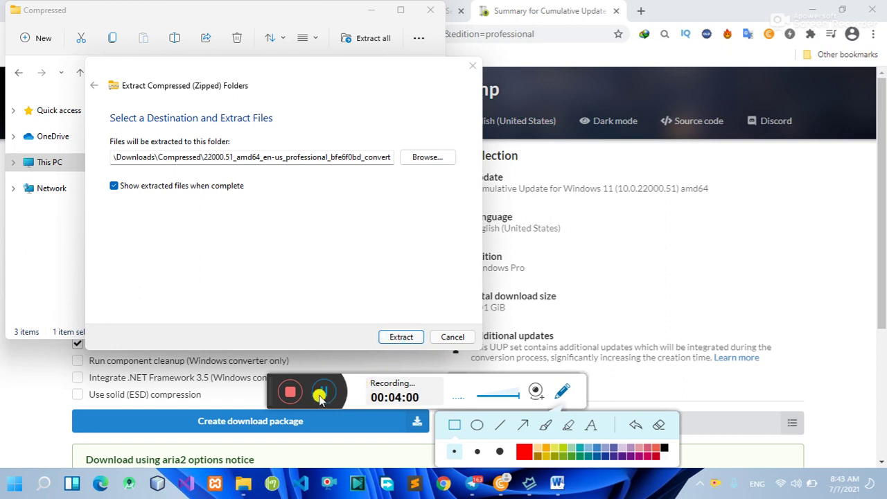
left_click(562, 392)
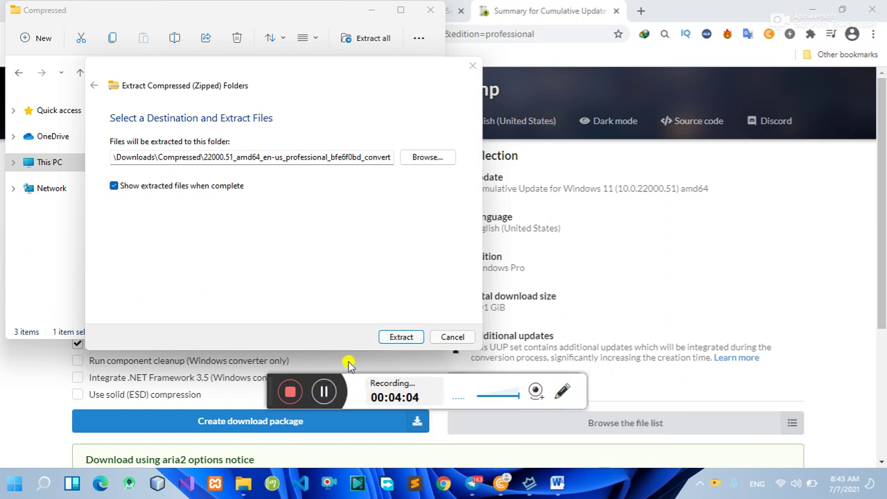
Step: Extract the archive to the proposed 22000.51_amd64_en-us_professional_bfe6f0bd_convert folder in Downloads\Compressed, keeping the option to show extracted files when complete
left_click(400, 339)
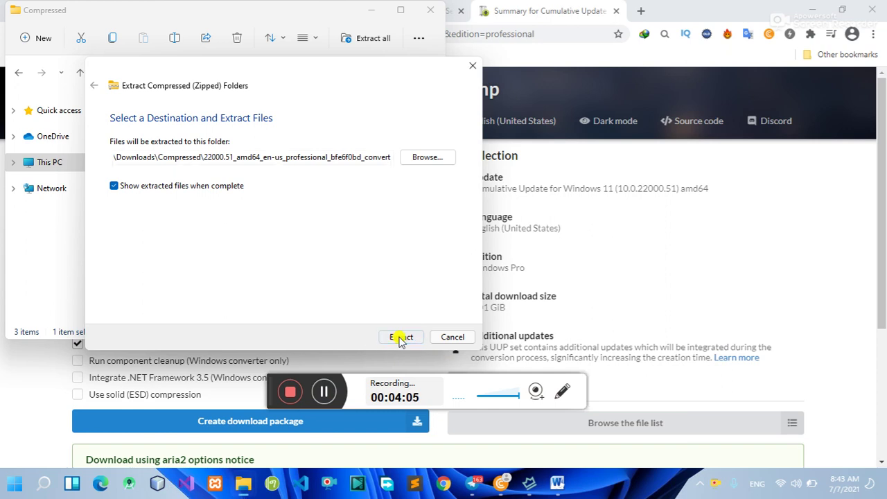
left_click(323, 392)
left_click(323, 392)
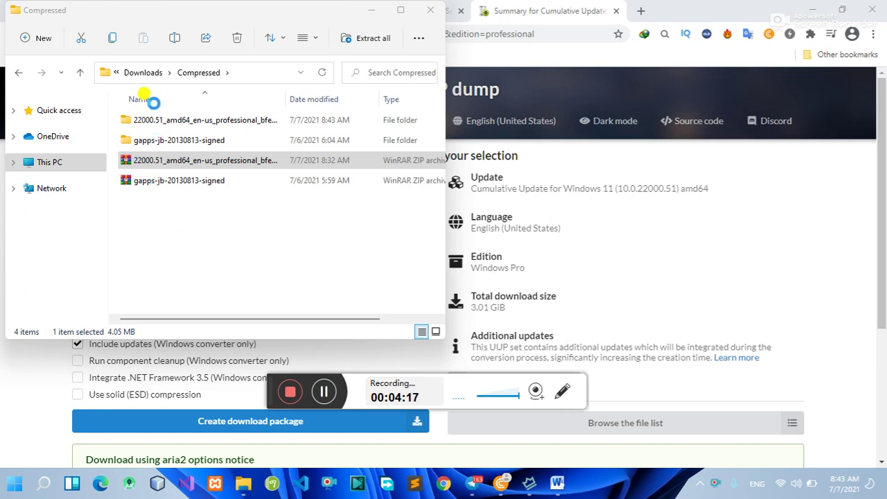
left_click(324, 394)
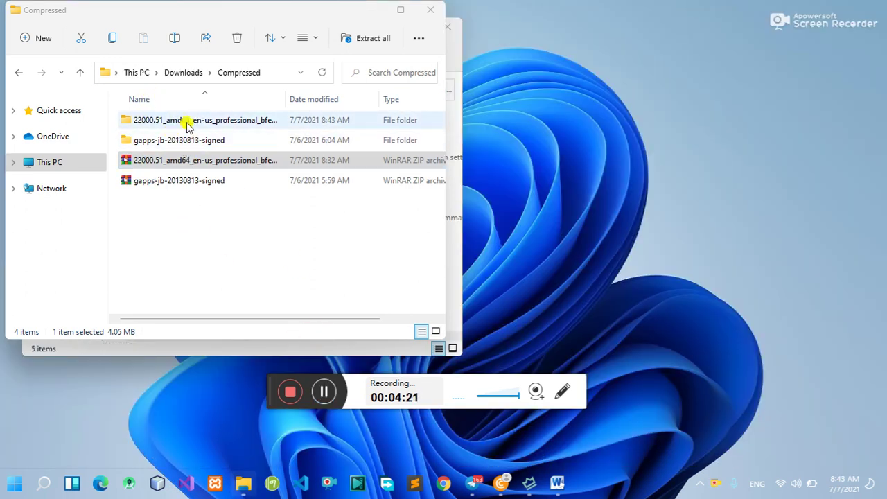
left_click(563, 393)
left_click(454, 425)
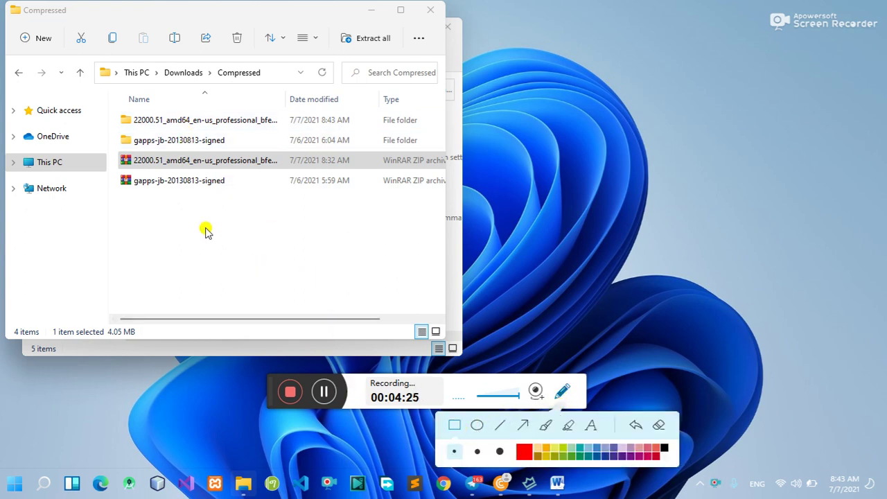
mouse_move(105, 115)
left_mouse_down()
mouse_move(267, 126)
mouse_move(295, 138)
left_mouse_up()
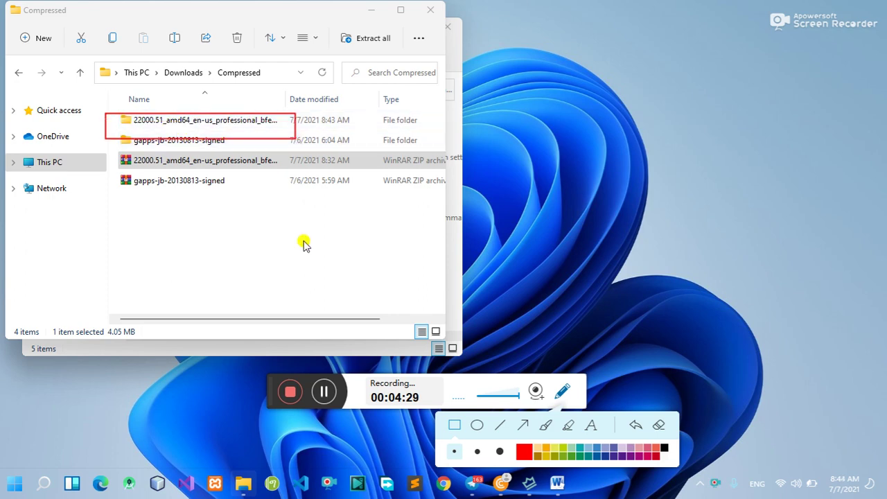
left_click(639, 424)
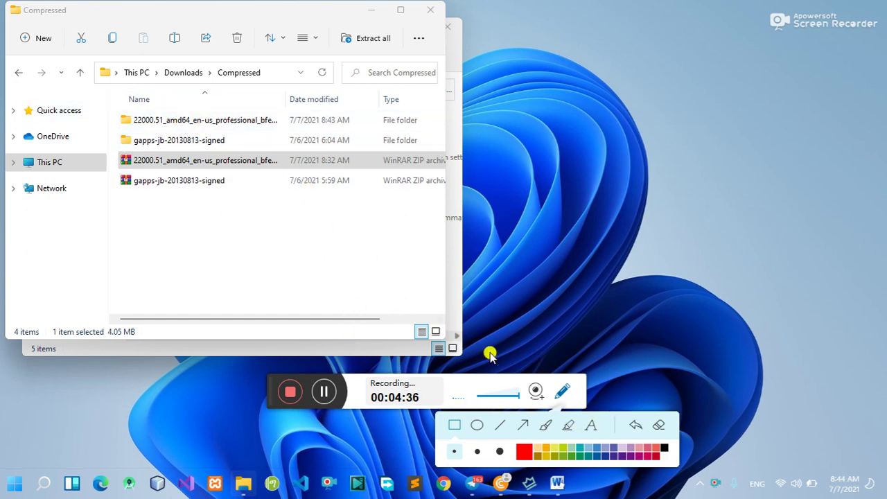
left_click(562, 391)
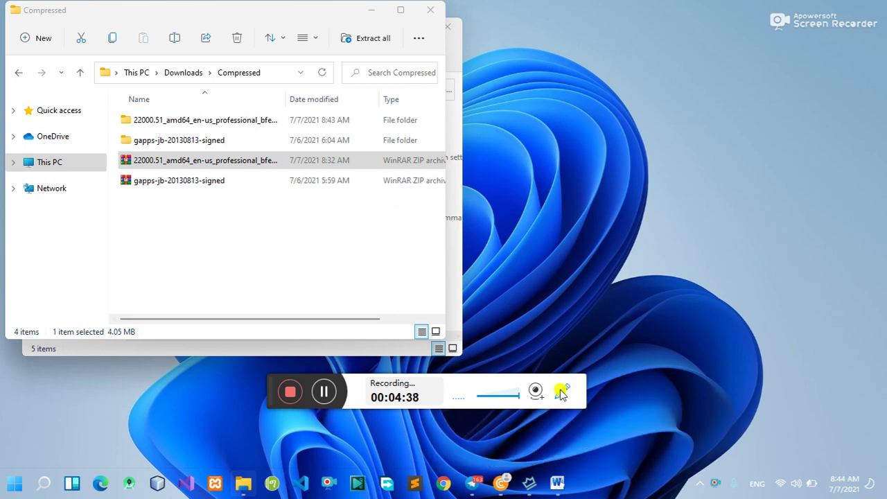
Step: Open the extracted 22000.51_amd64_en-us_professional folder to view the conversion scripts, and minimize its window
left_click(142, 122)
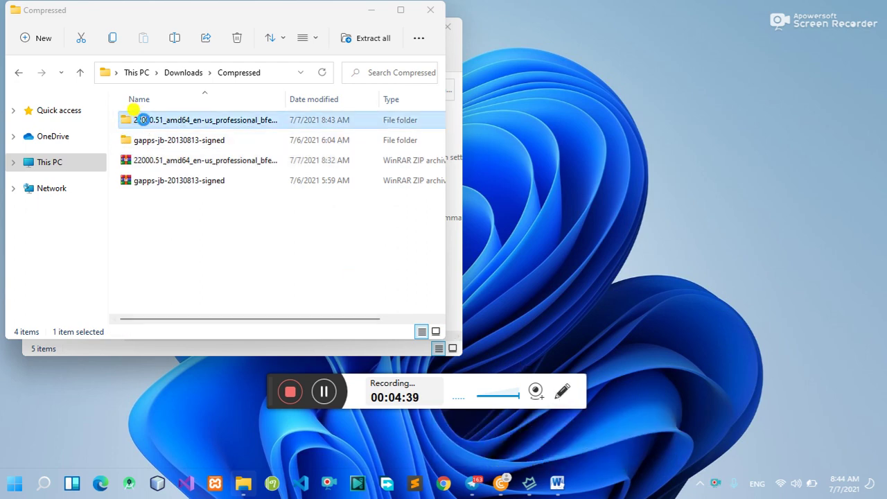
left_click(324, 392)
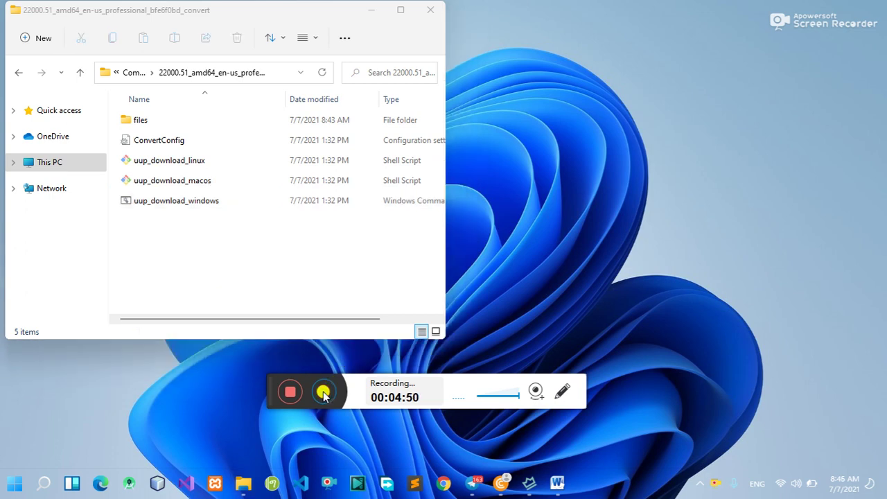
left_click(367, 9)
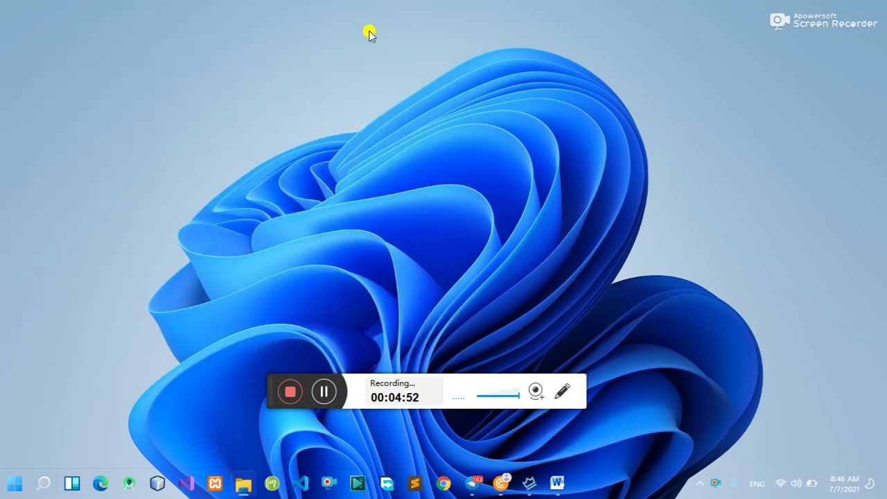
left_click(324, 396)
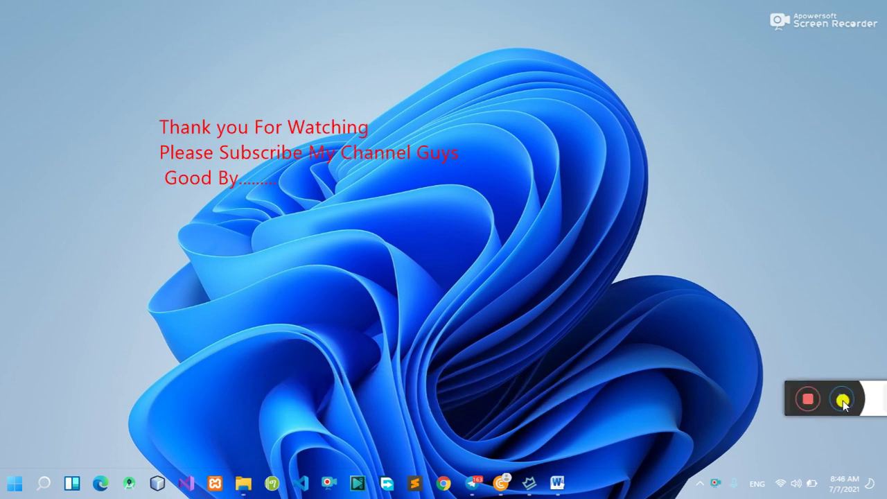